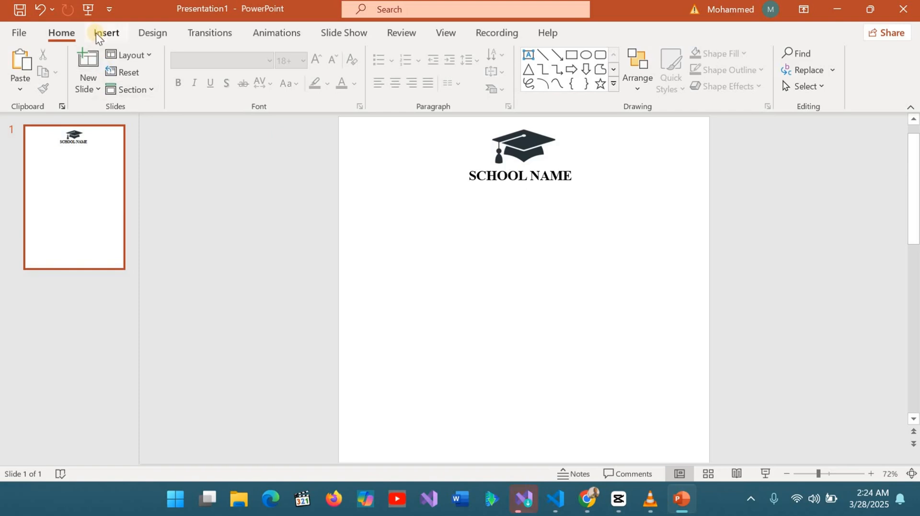
Insert a text box below the SCHOOL NAME heading and move it up closer to the heading
left_click(96, 33)
left_click(620, 77)
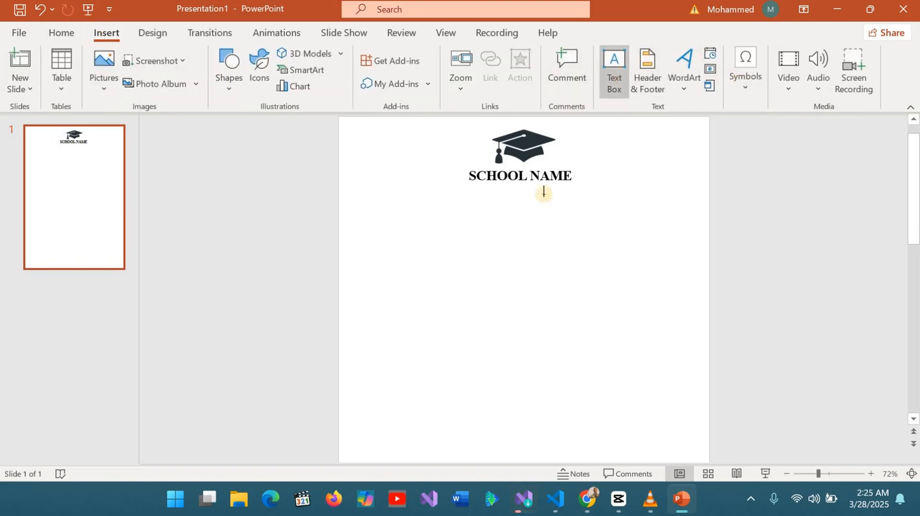
left_click(500, 251)
left_click_drag(504, 268, 583, 271)
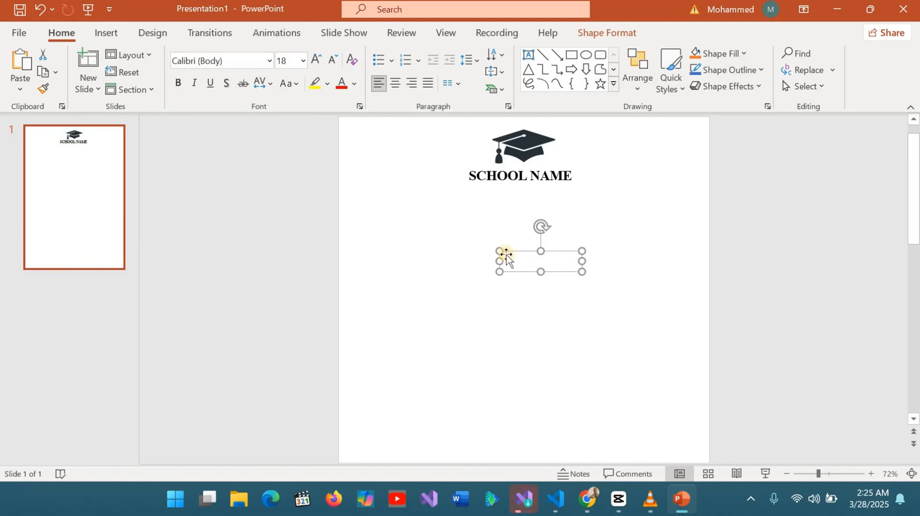
left_click(302, 58)
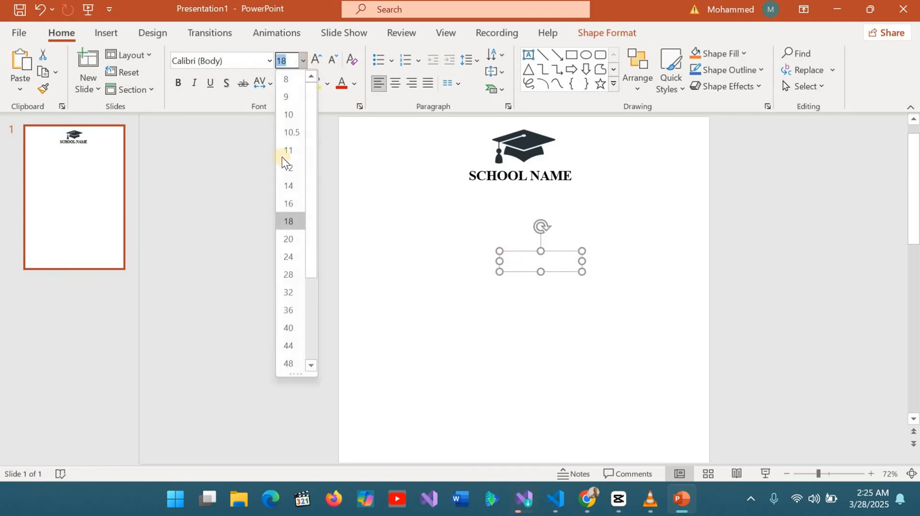
left_click(300, 220)
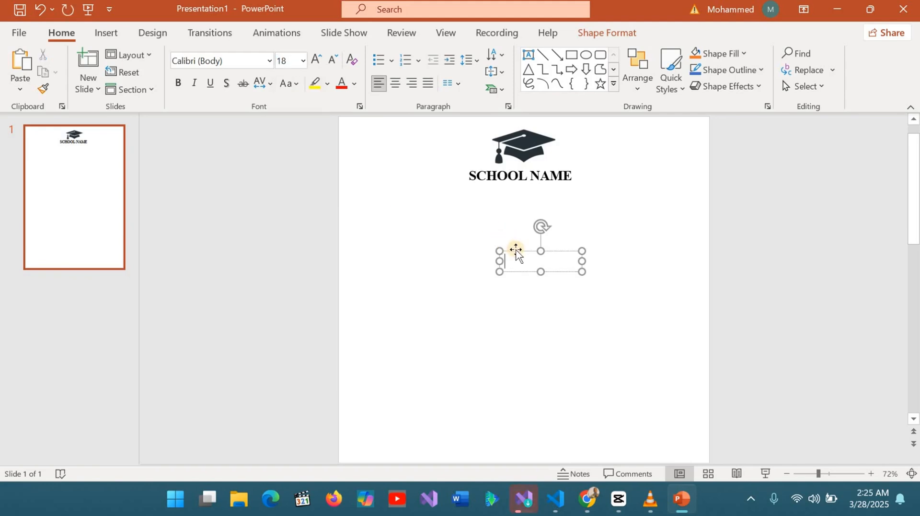
left_click_drag(492, 212, 489, 211)
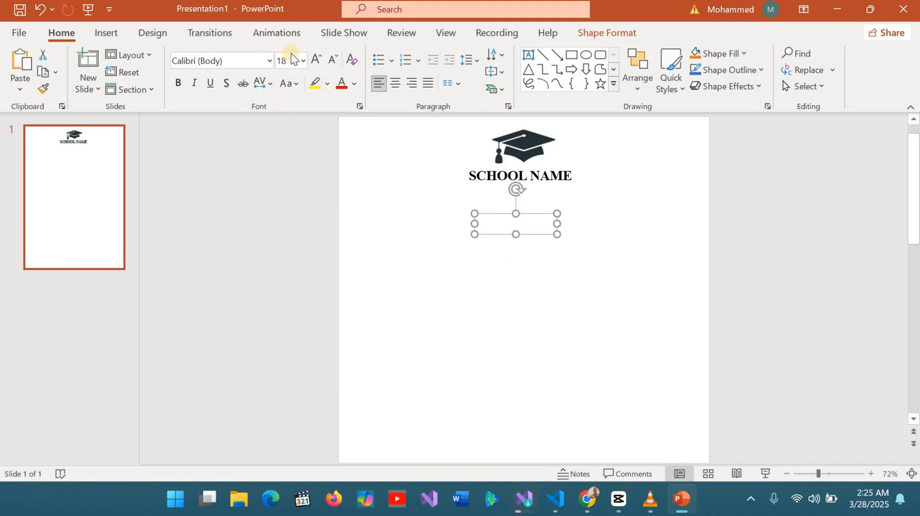
Set the empty text box's font to Times New Roman at size 16
left_click(303, 61)
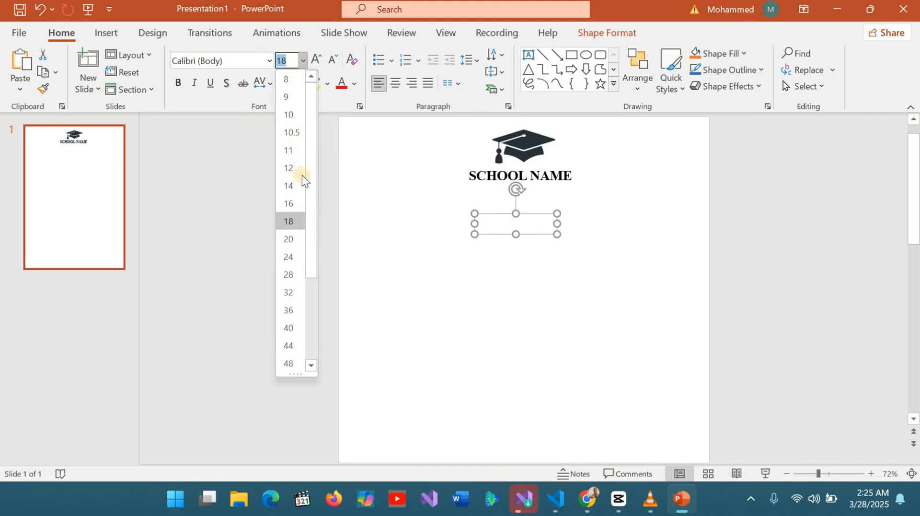
left_click(301, 202)
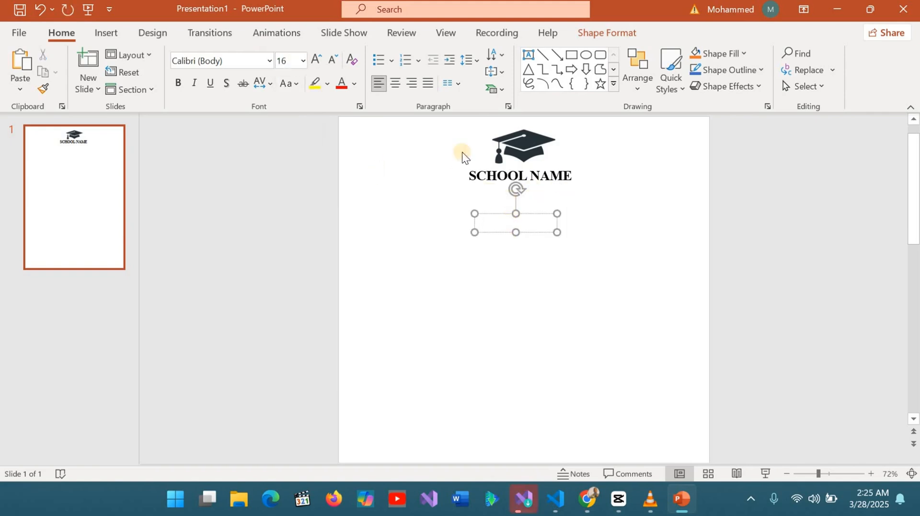
left_click(245, 57)
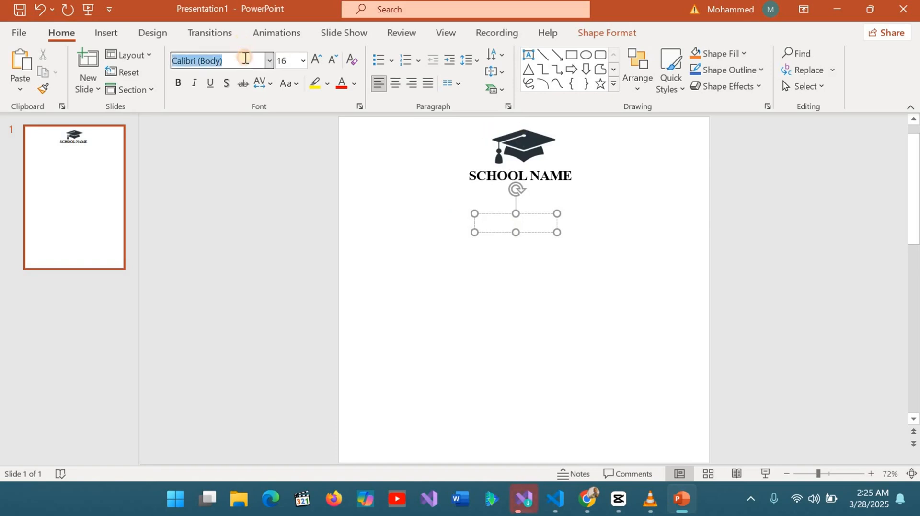
type("Times New Roman")
key("Return")
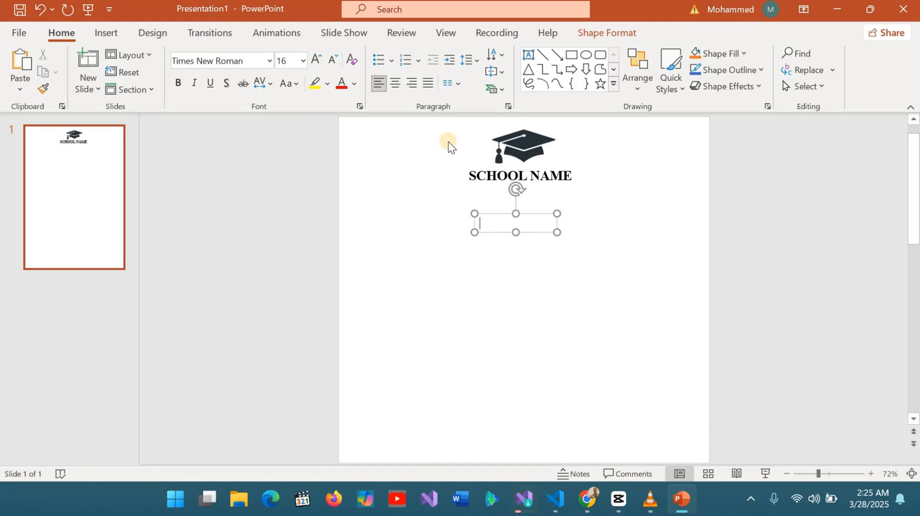
Enter the title "School Registration Form" in the text box and make it bold
type("School R")
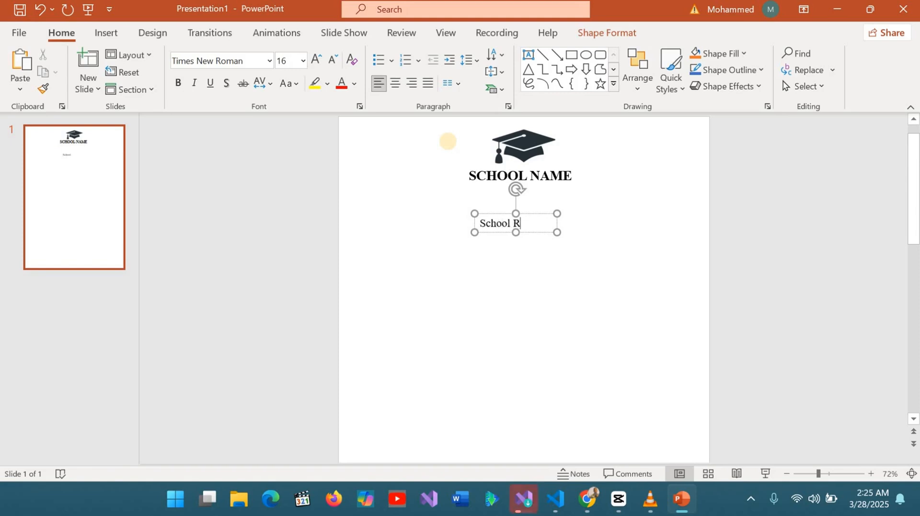
type("egistration Form")
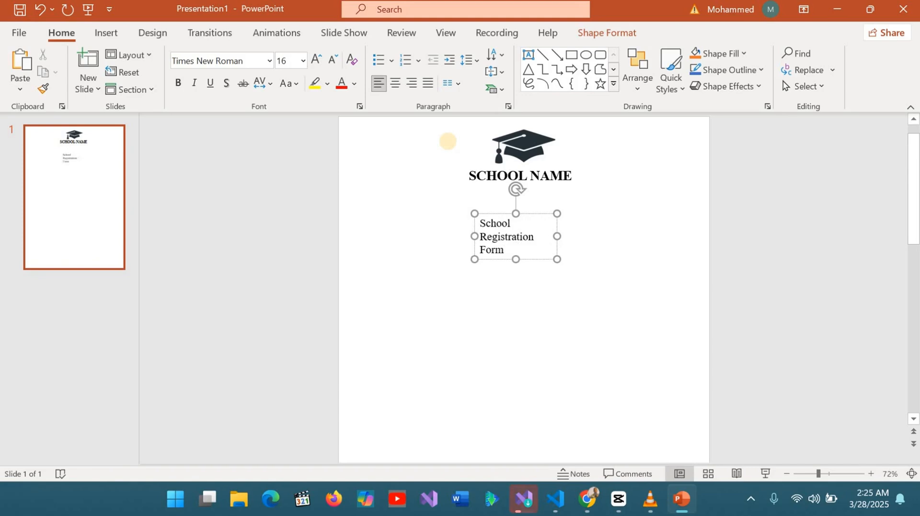
key("ctrl+a")
key("ctrl+b")
Widen the title's text box so the text fits on one line, and center-align the text
left_click_drag(557, 233, 619, 213)
key("ctrl+a")
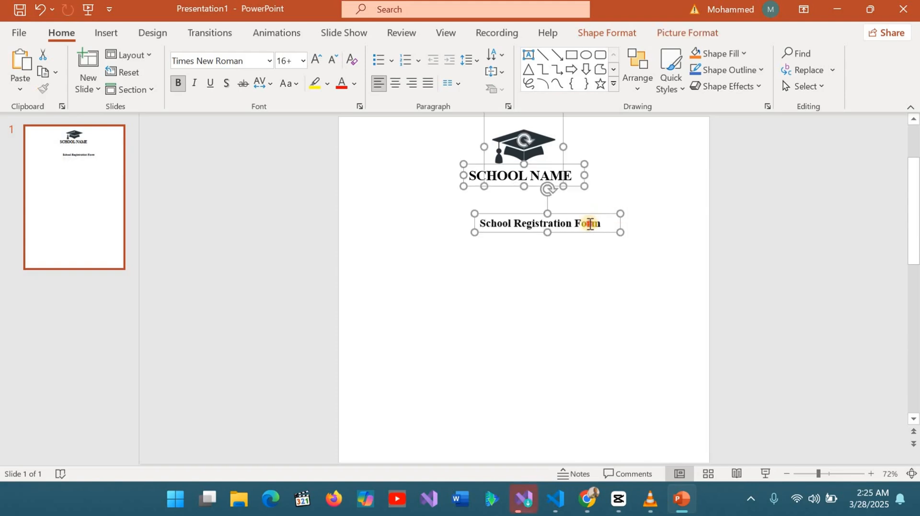
left_click(590, 225)
key("ctrl+a")
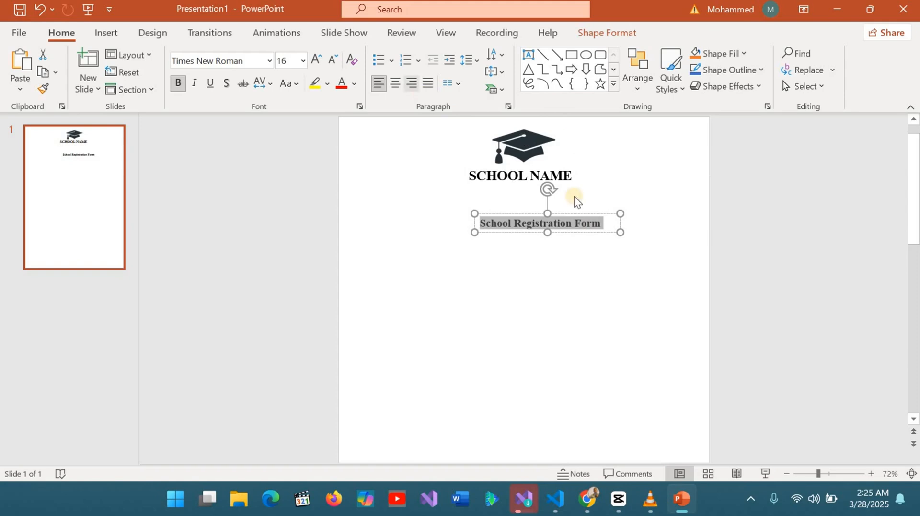
left_click(395, 84)
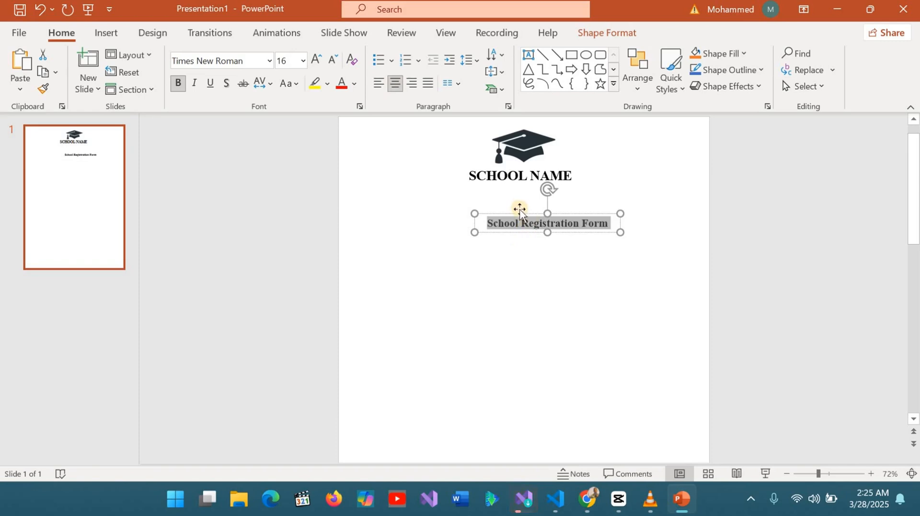
Place the School Registration Form title directly beneath SCHOOL NAME, narrowing its text box slightly and centering it under the heading
left_click_drag(520, 211, 501, 179)
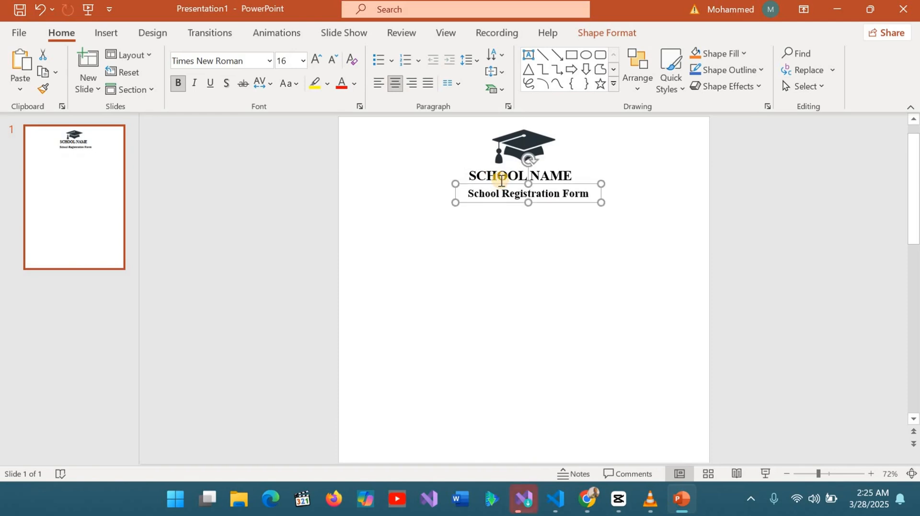
key("Up")
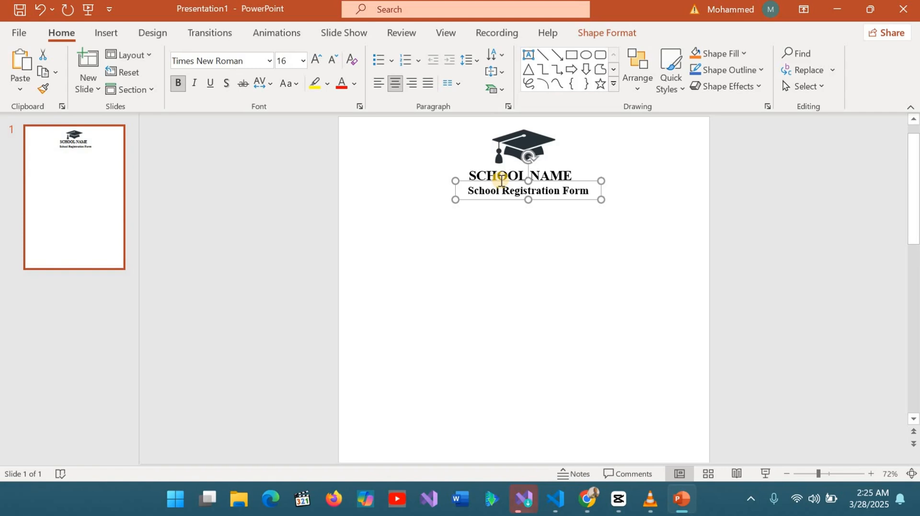
left_click(553, 239)
left_click(527, 189)
mouse_move(460, 189)
left_mouse_down()
mouse_move(456, 197)
mouse_move(468, 198)
left_mouse_up()
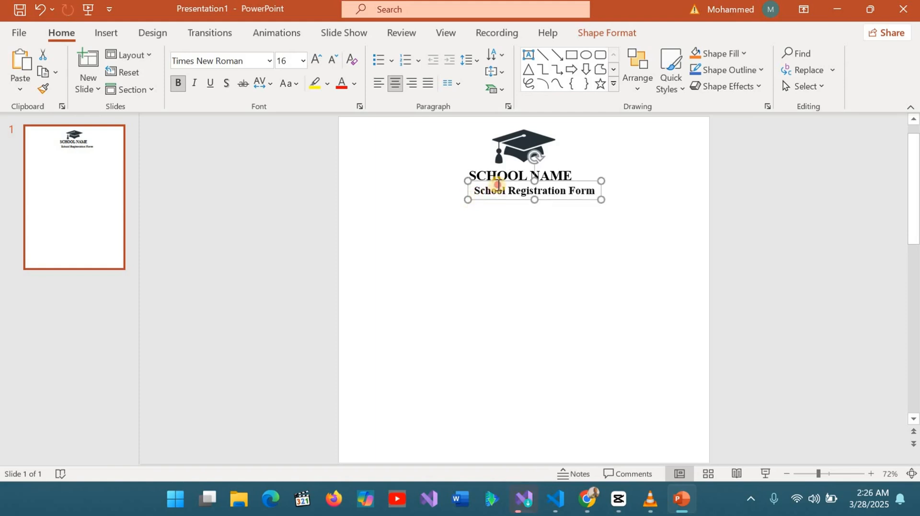
left_click(498, 186)
mouse_move(491, 181)
left_mouse_down()
mouse_move(502, 184)
mouse_move(492, 174)
left_mouse_up()
left_click(490, 223)
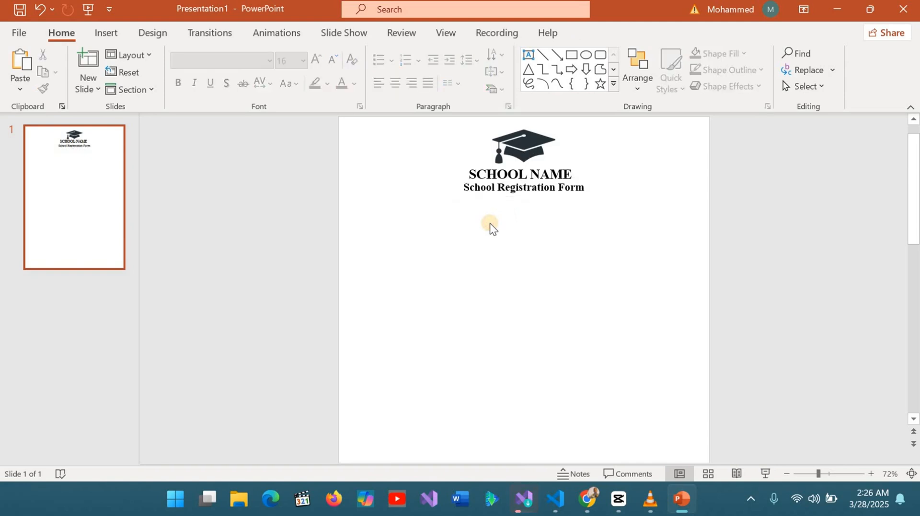
left_click(104, 33)
left_click(617, 72)
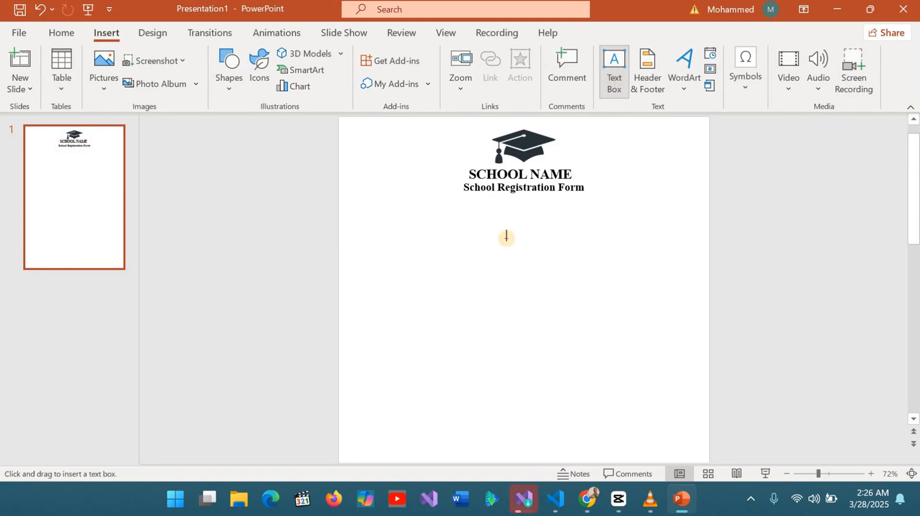
mouse_move(499, 229)
left_mouse_down()
mouse_move(512, 238)
mouse_move(597, 237)
left_mouse_up()
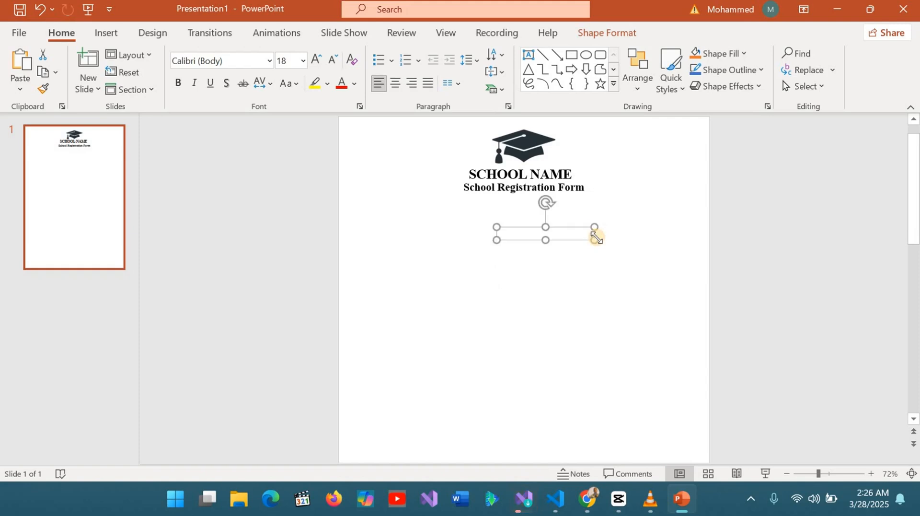
key("ctrl+a")
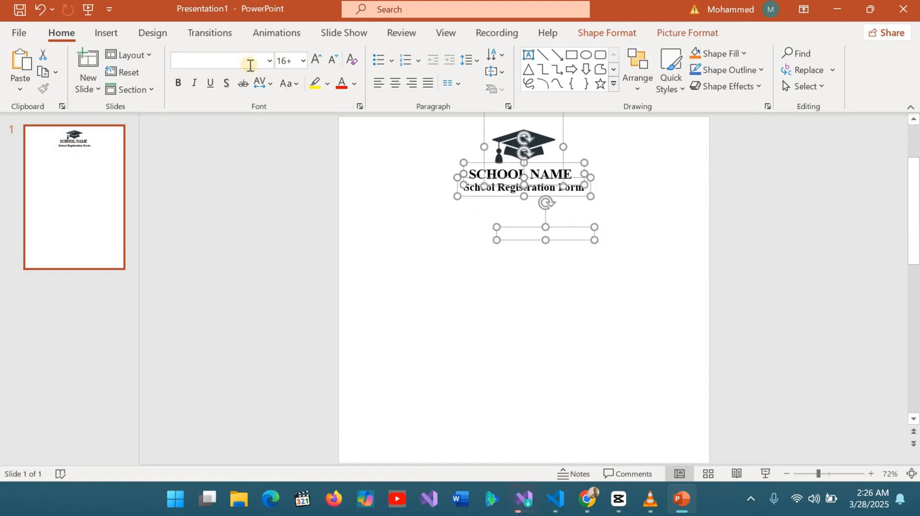
left_click(495, 282)
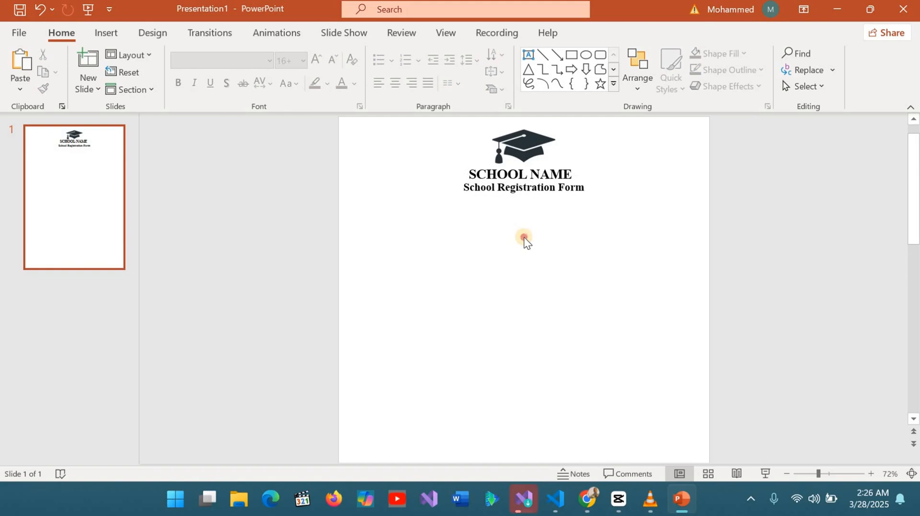
Insert a new text box below the School Registration Form title and set its font to Times New Roman
left_click(103, 32)
left_click(624, 70)
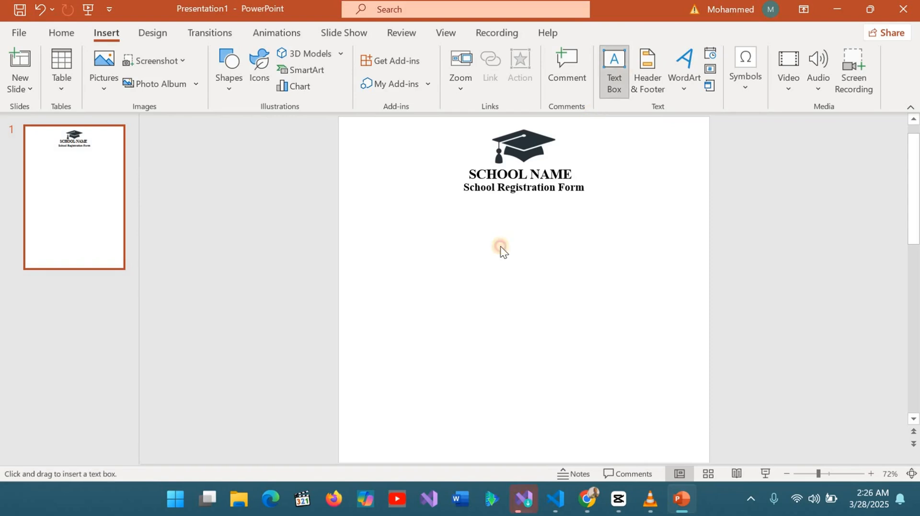
left_click(501, 250)
left_click_drag(504, 265, 584, 264)
left_click(242, 65)
type("Times New Roman")
key("Return")
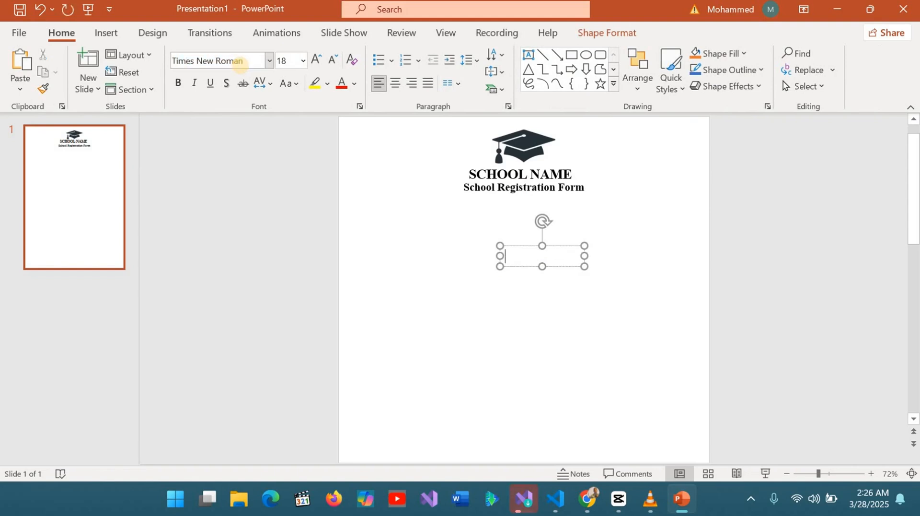
Set the new text box's font size to 13 and move the box up closer to the form title
left_click(303, 60)
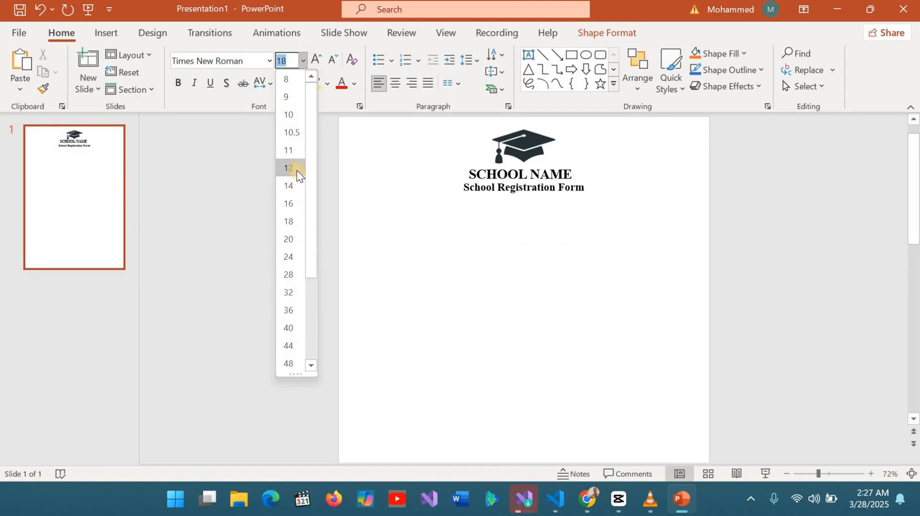
left_click(283, 60)
type("13")
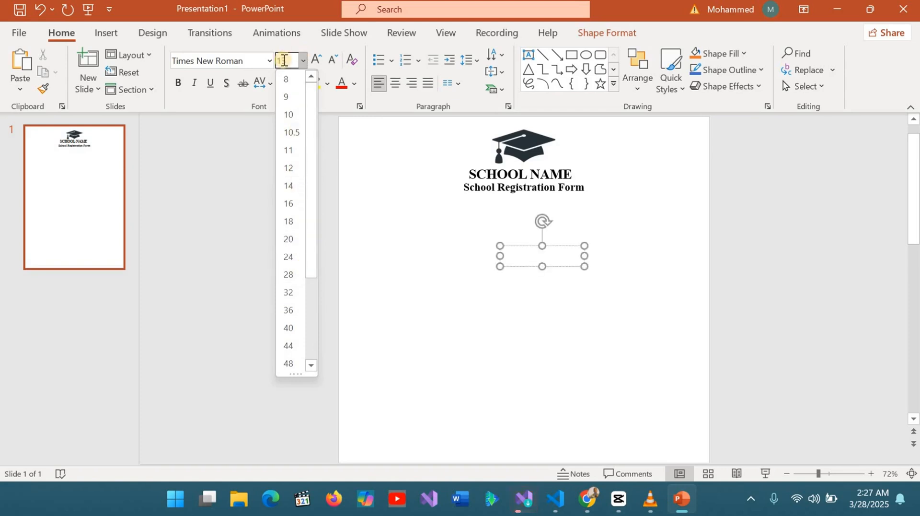
key("Return")
left_click_drag(507, 247, 487, 214)
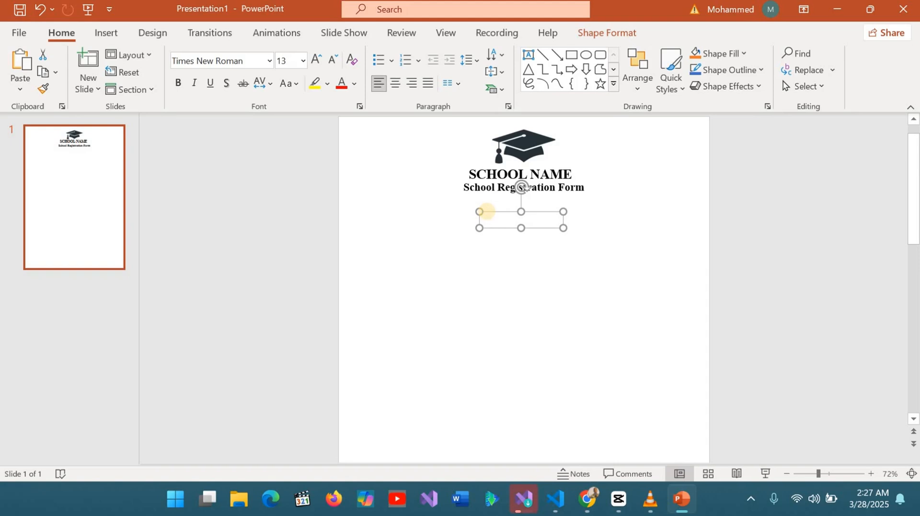
Enter the school's postal address with its town, followed by the phone number on a new line
type("P.P")
key("BackSpace")
type("O> V")
key("BackSpace")
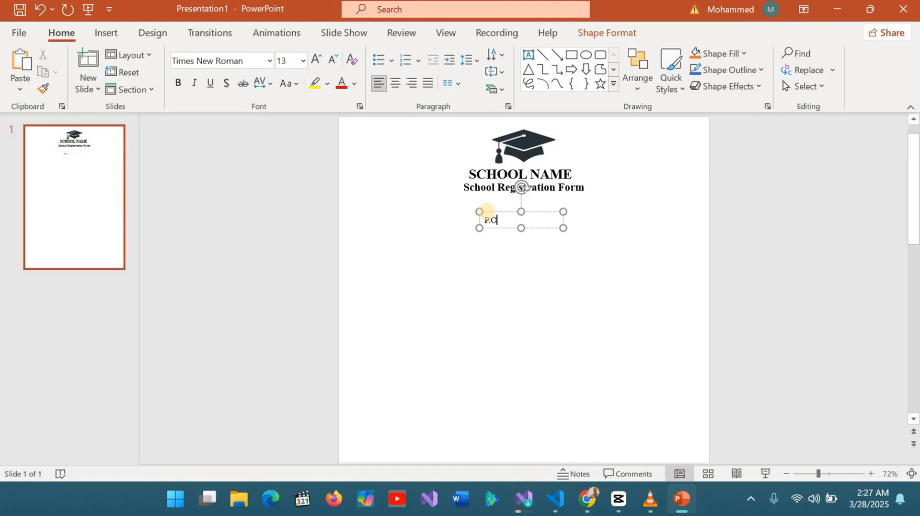
type("Box 00223")
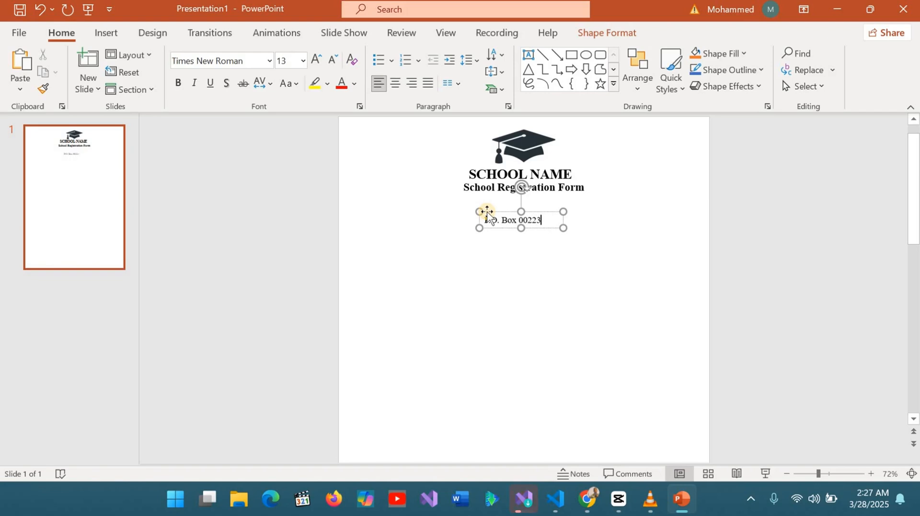
type("Tamal")
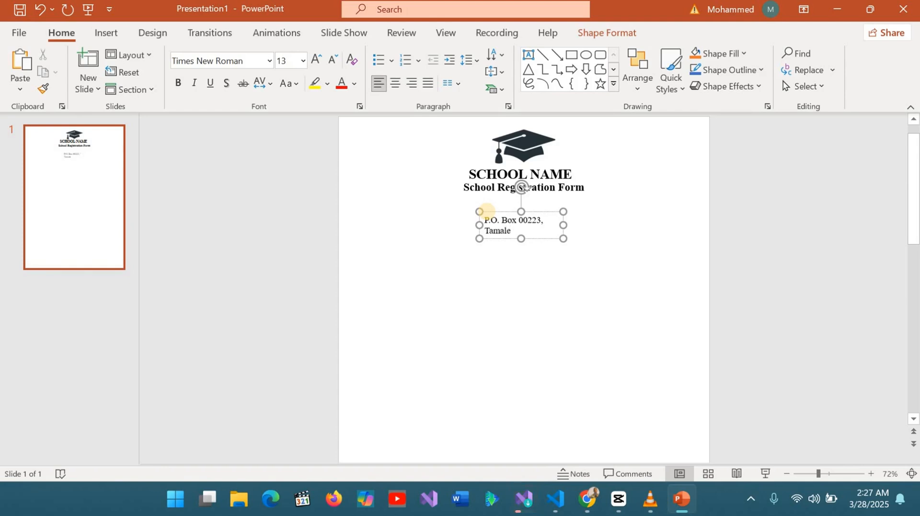
type("e")
key("Return")
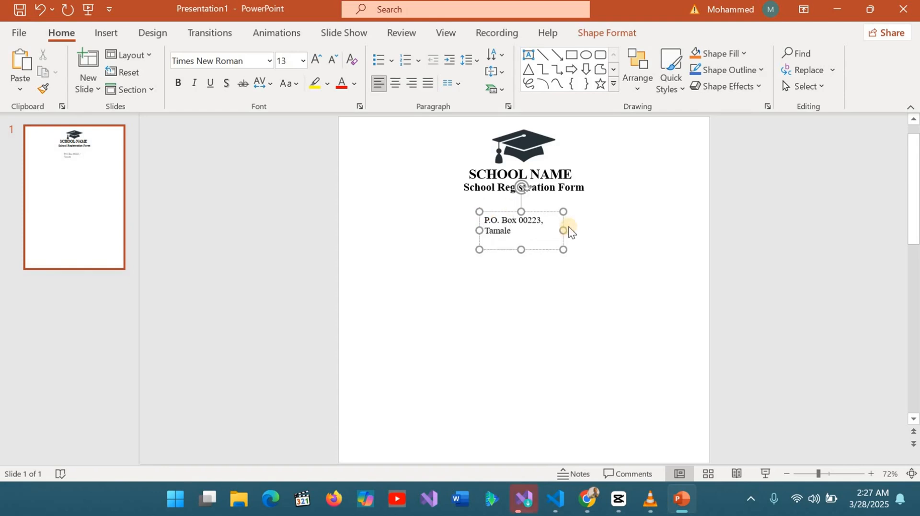
type("123  456 7890")
Widen the contact text box so the address fits on one line, and center-align both lines
left_click_drag(565, 228, 584, 224)
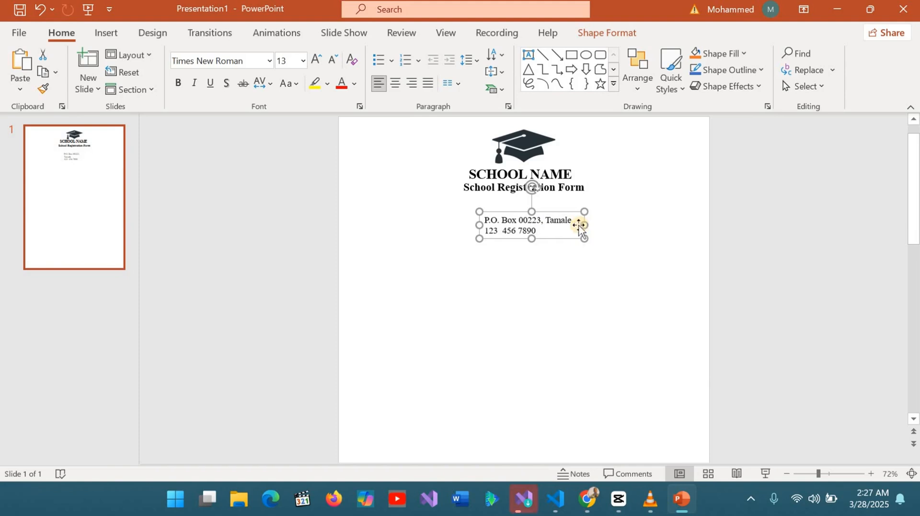
left_click(570, 224)
key("ctrl+a")
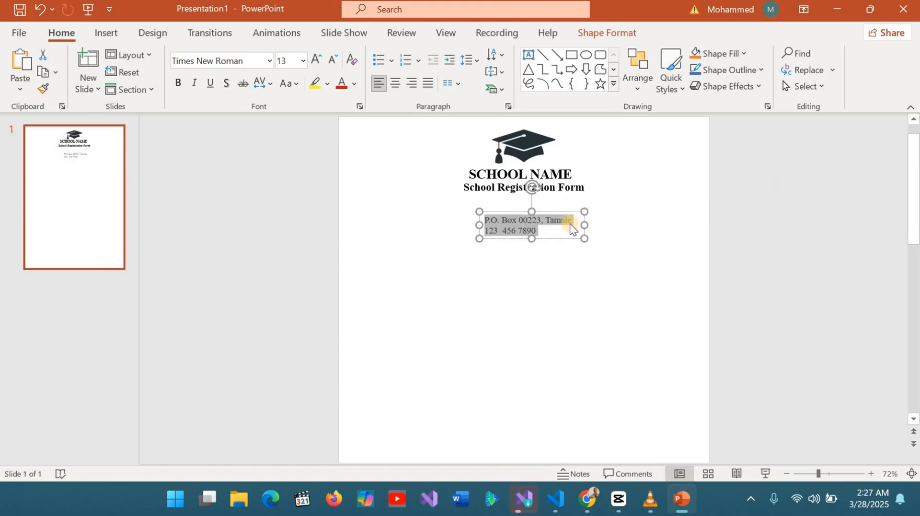
key("ctrl+e")
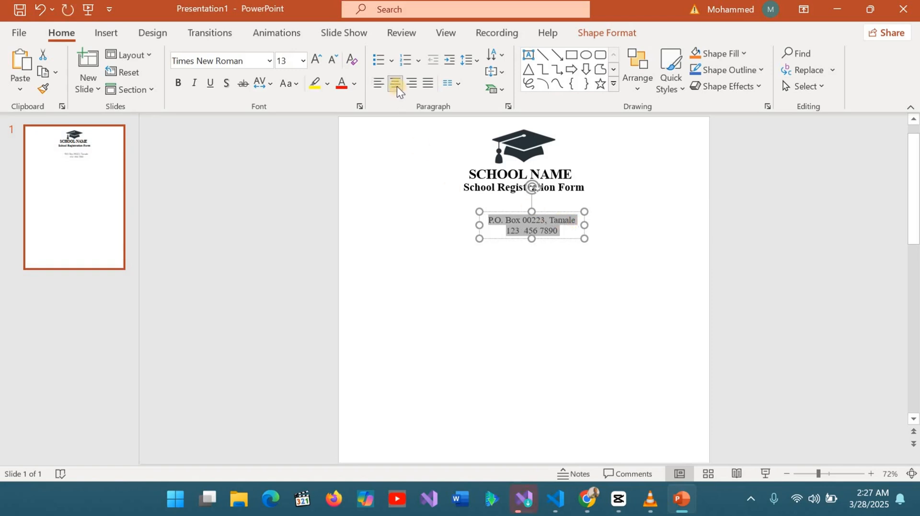
Move the contact details up so they sit centered directly beneath the School Registration Form title
left_click_drag(553, 213, 544, 195)
key("ctrl+Up")
key("ctrl+Up")
key("ctrl+Up")
key("ctrl+Up")
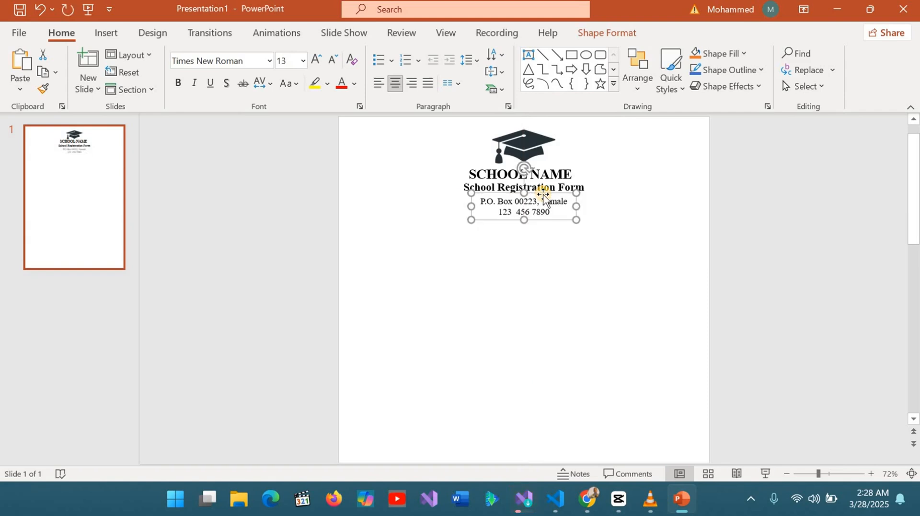
left_click(554, 263)
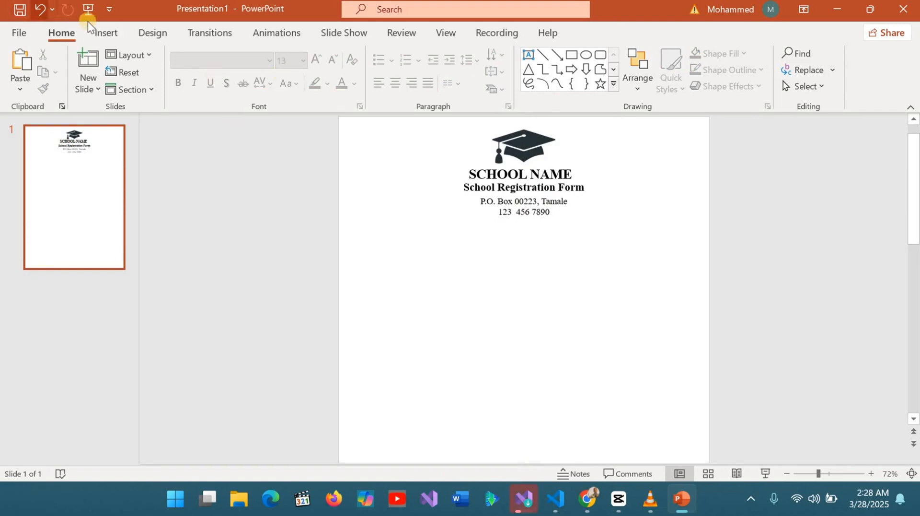
left_click(101, 30)
left_click(225, 90)
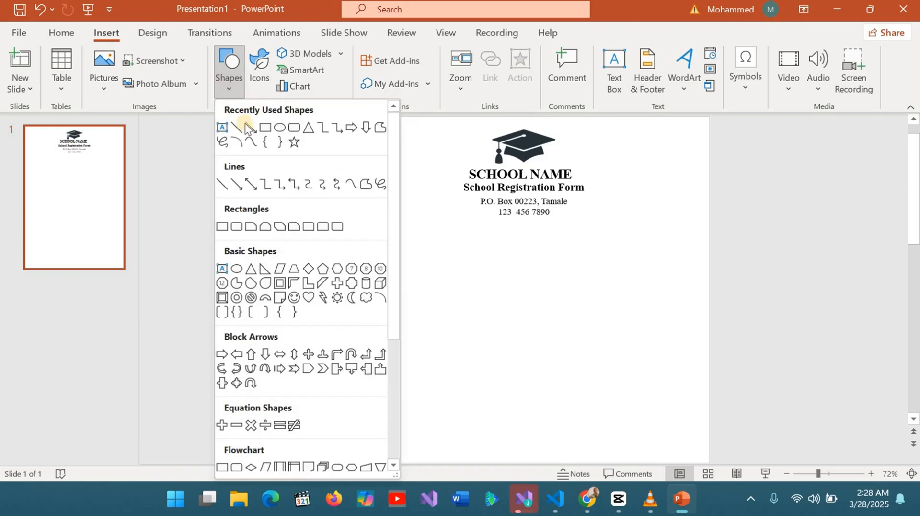
left_click(267, 128)
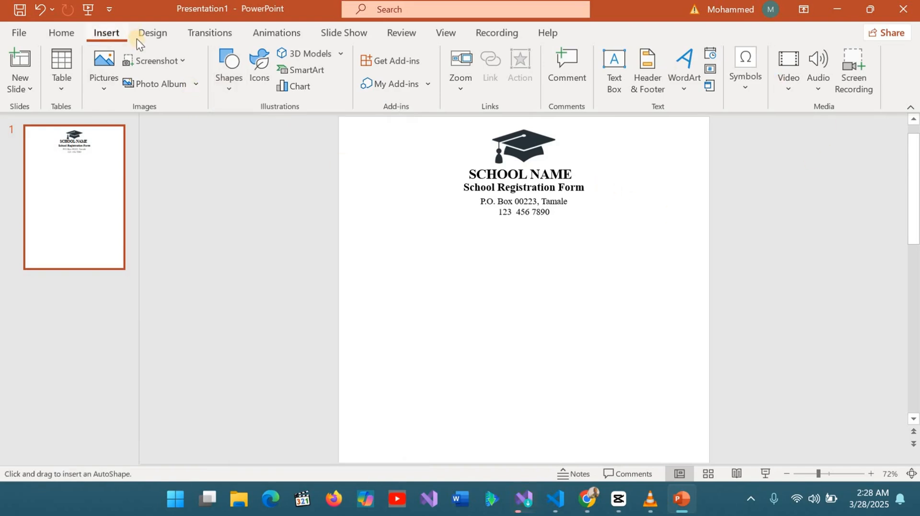
left_click(236, 80)
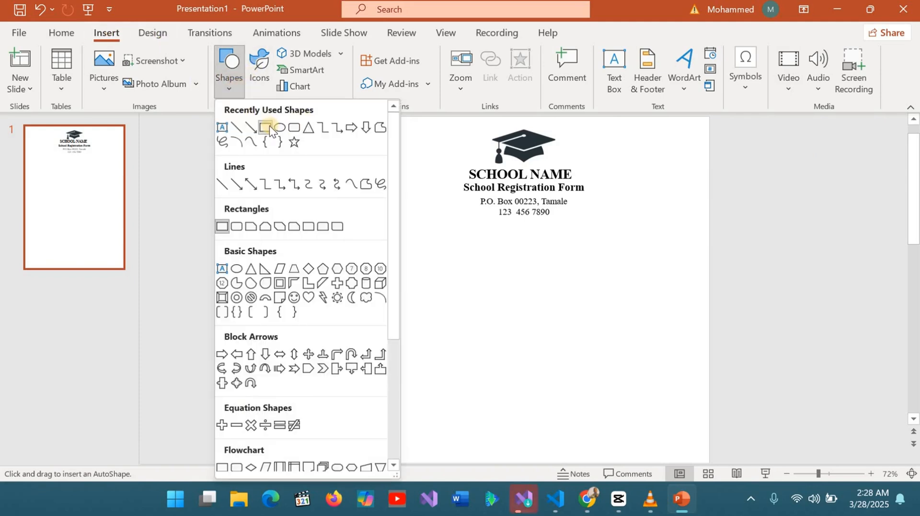
left_click(270, 127)
left_click_drag(603, 208, 679, 297)
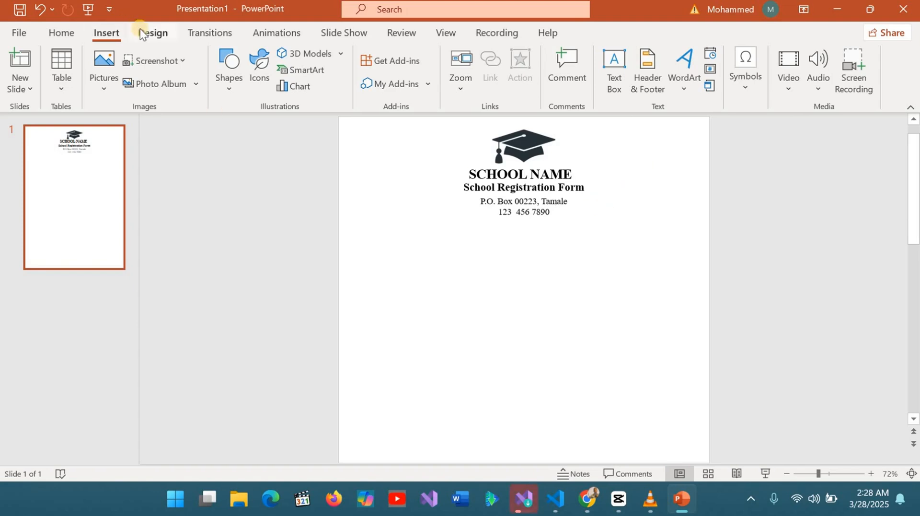
Draw a rectangle about 1.86" high and 1.51" wide to the right of the contact details, and apply the white theme style with black outline
left_click(224, 76)
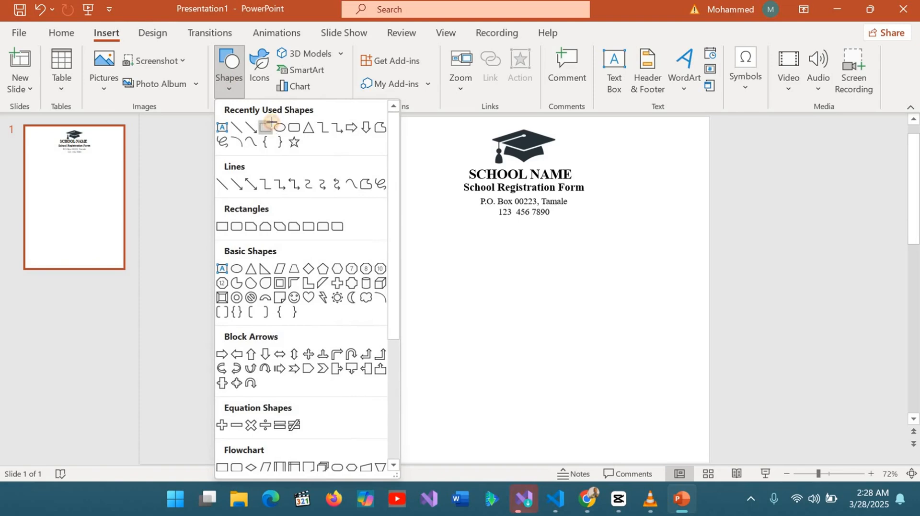
left_click(272, 123)
left_click_drag(603, 193, 677, 286)
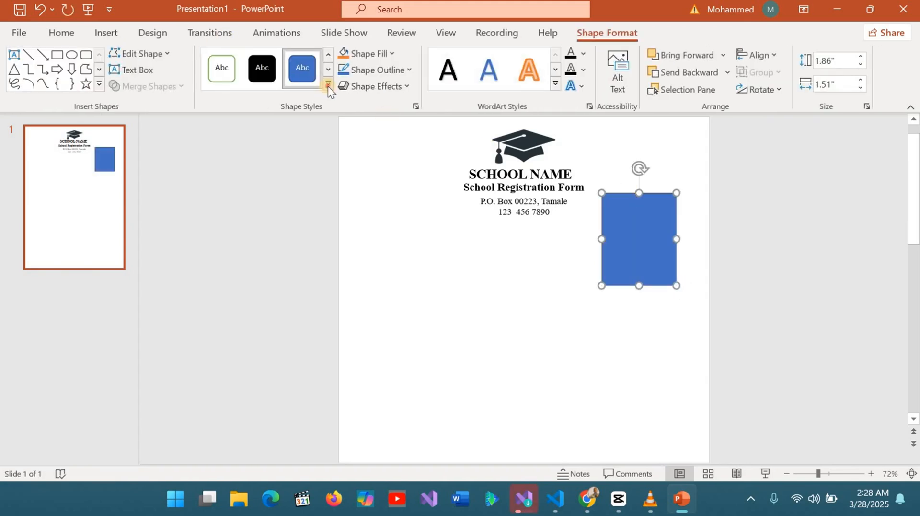
left_click(328, 86)
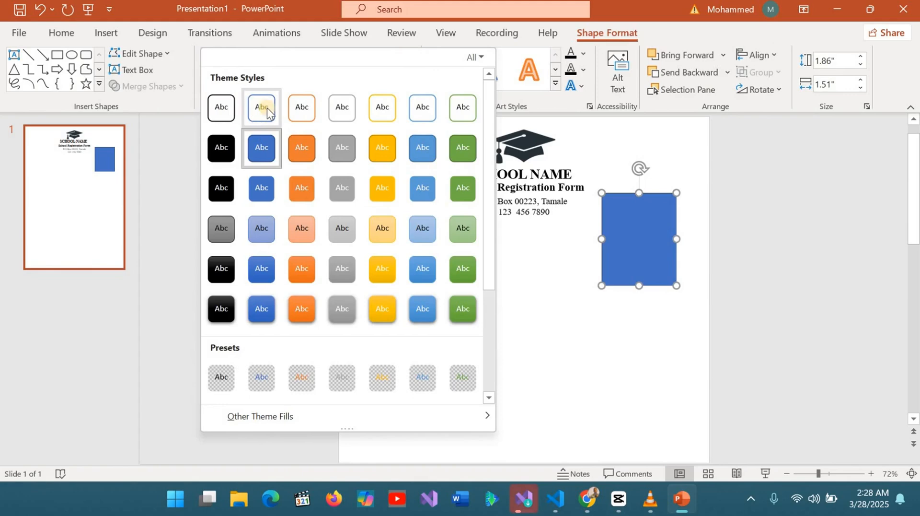
left_click(213, 111)
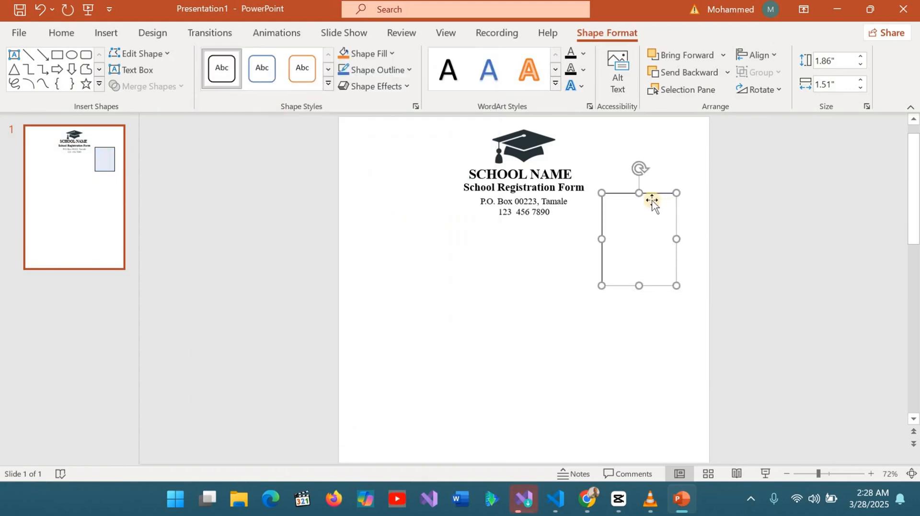
Move the outlined rectangle slightly up and to the right beside the header, shorten it a little from its lower edge, and deselect it
left_click_drag(650, 192, 659, 168)
left_click_drag(651, 261, 651, 257)
left_click_drag(646, 251, 644, 247)
left_click(520, 277)
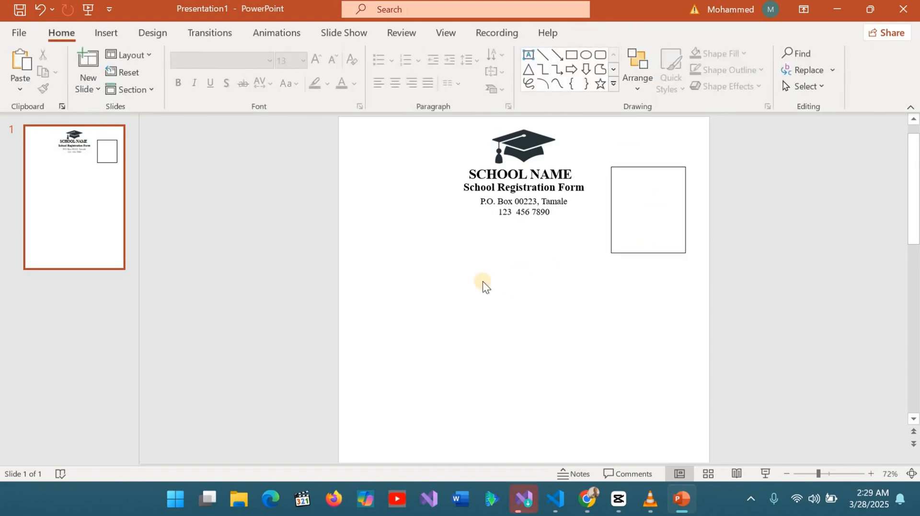
Bring up the commands for inserting another object on the form
left_click(99, 33)
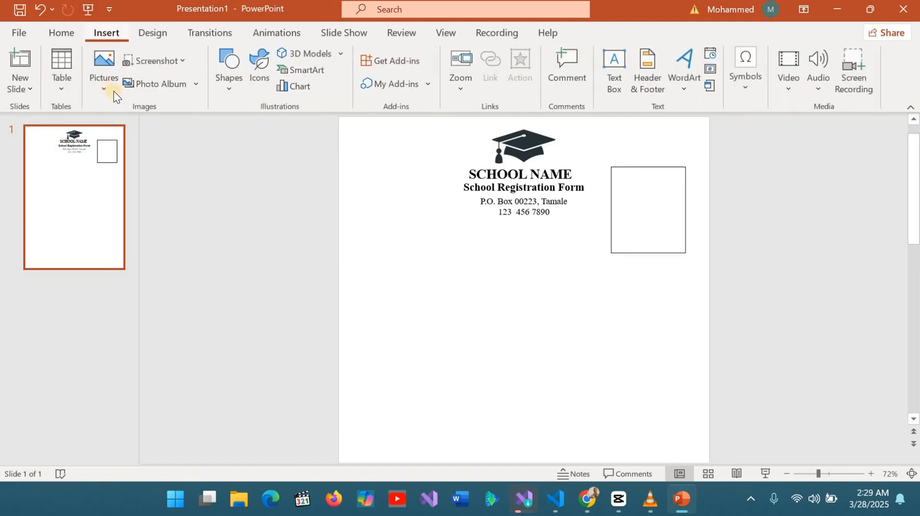